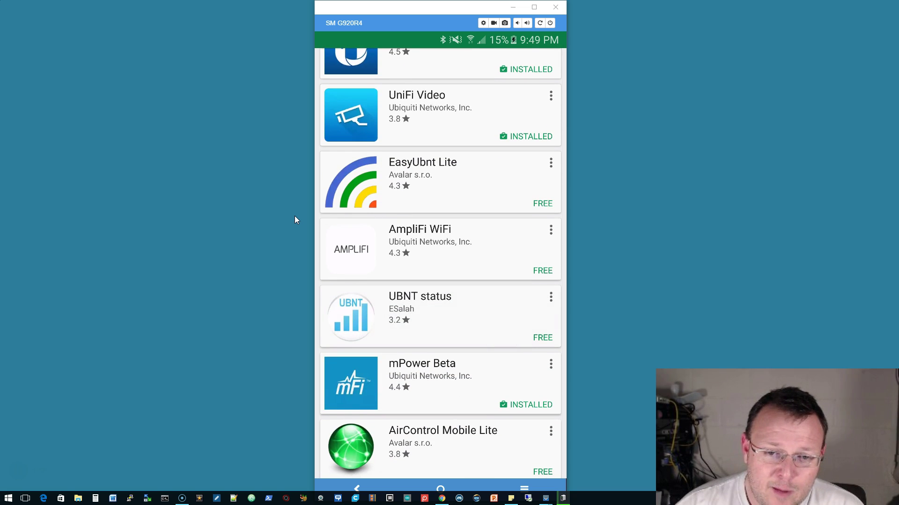
pyautogui.scroll(-5, 393, 235)
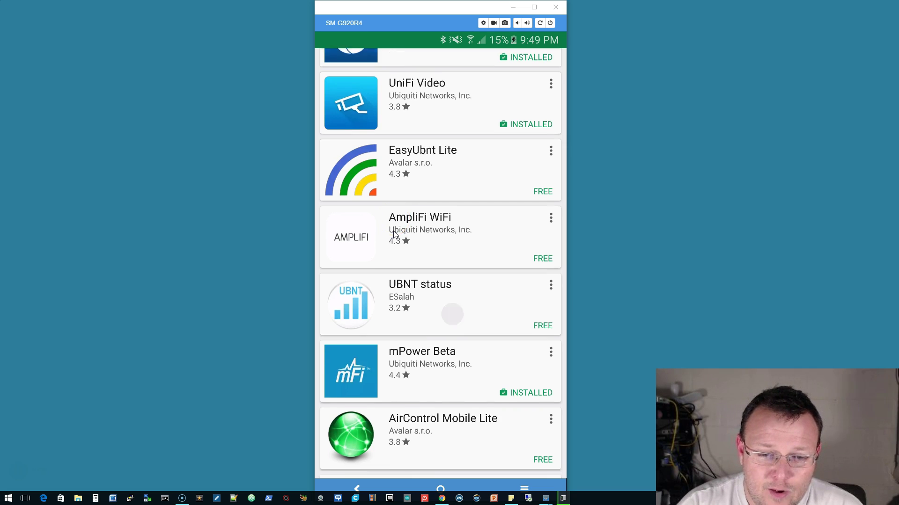
pyautogui.scroll(-5, 393, 234)
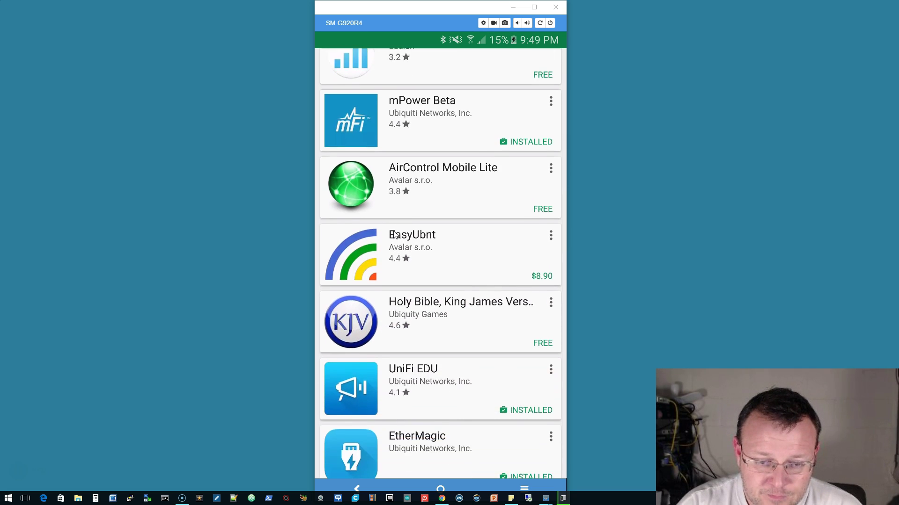
pyautogui.scroll(-3, 393, 231)
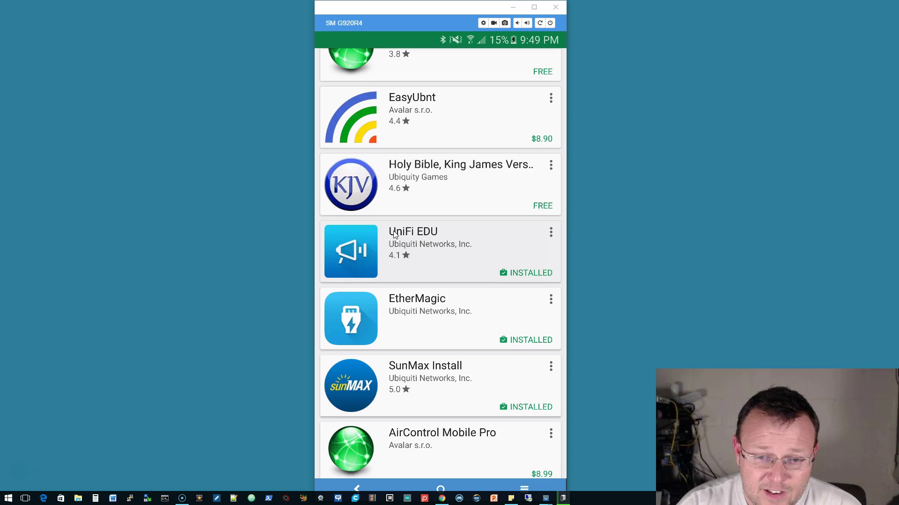
pyautogui.scroll(-2, 393, 232)
pyautogui.scroll(-2, 393, 231)
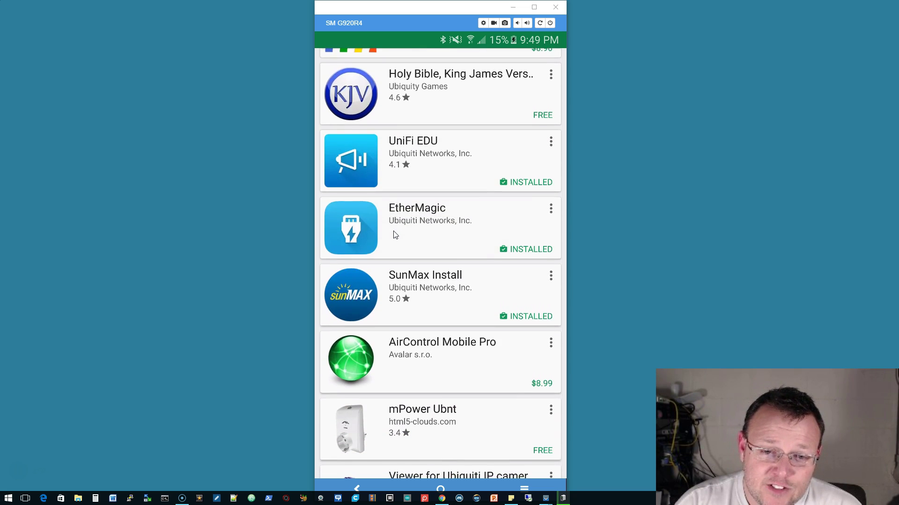
pyautogui.scroll(-2, 394, 230)
pyautogui.scroll(-2, 394, 235)
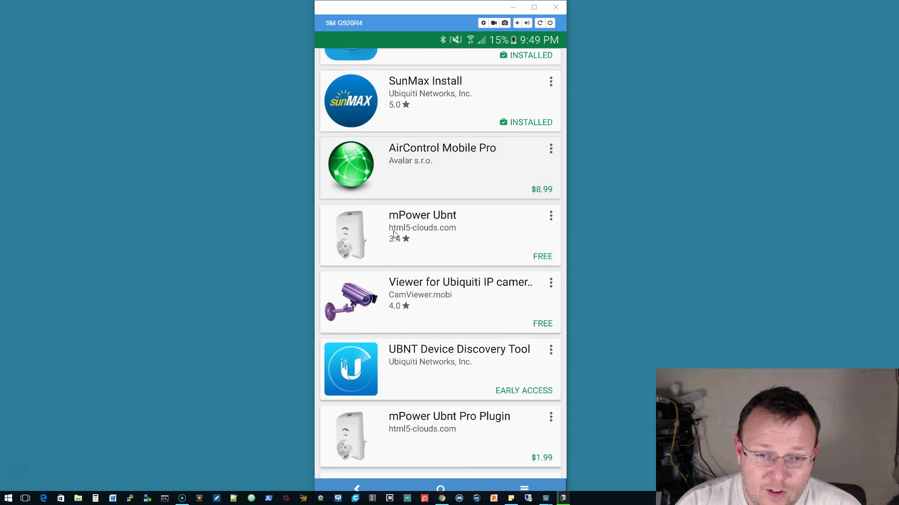
pyautogui.scroll(-1, 393, 235)
pyautogui.scroll(-1, 393, 235)
pyautogui.scroll(-1, 393, 234)
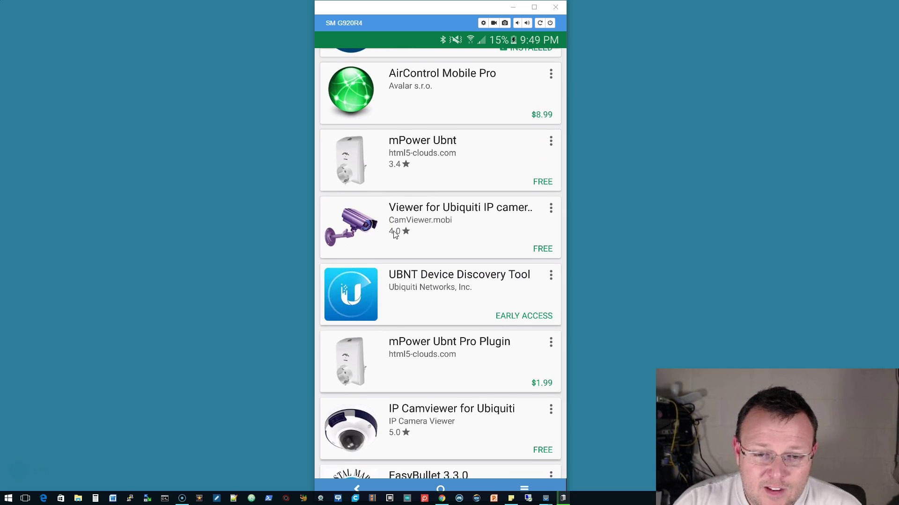
pyautogui.scroll(-1, 393, 234)
pyautogui.scroll(-1, 394, 235)
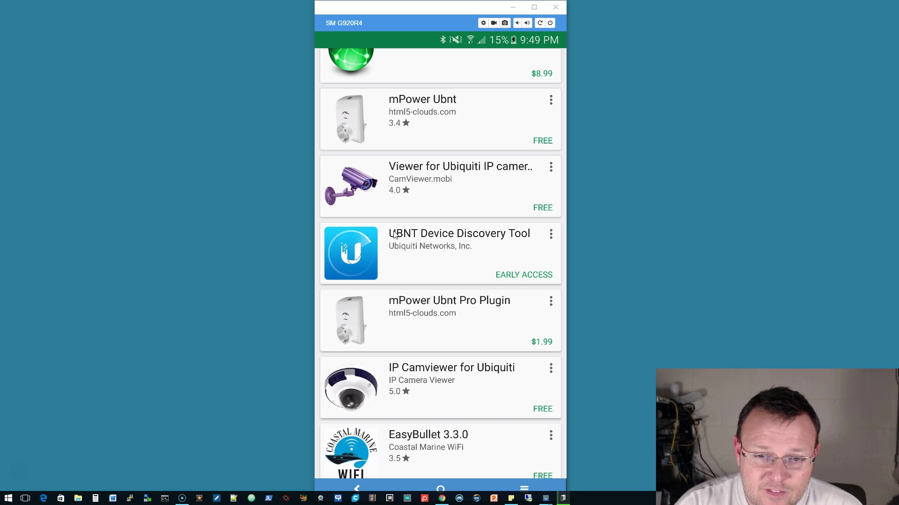
# Step: Select UBNT Device Discovery Tool in the Play Store results to reach its app page
pyautogui.click(395, 236)
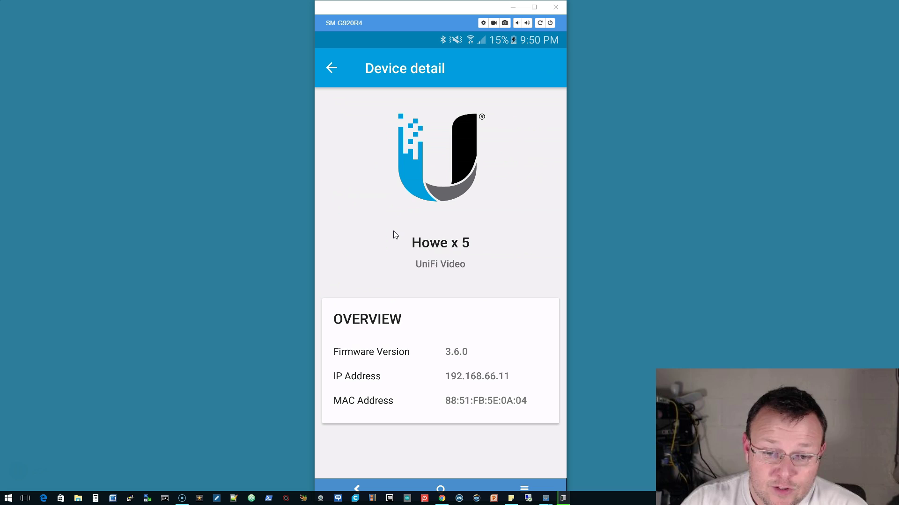
# Step: Return from the device detail page to the discovered devices list before choosing howewall
pyautogui.press('Escape')
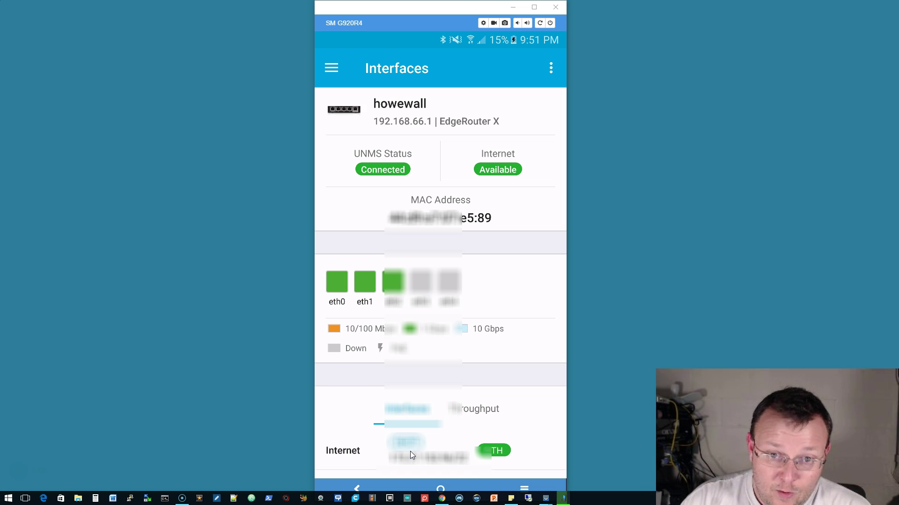
pyautogui.scroll(-5, 410, 451)
pyautogui.scroll(5, 410, 451)
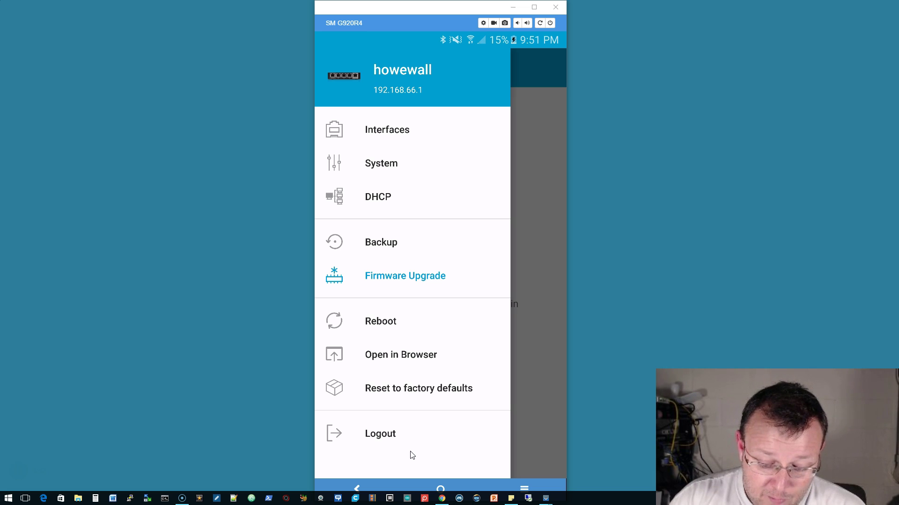
# Step: Log out of howewall, dismiss UMobile from recent apps, and go back to the five-device list
pyautogui.click(410, 456)
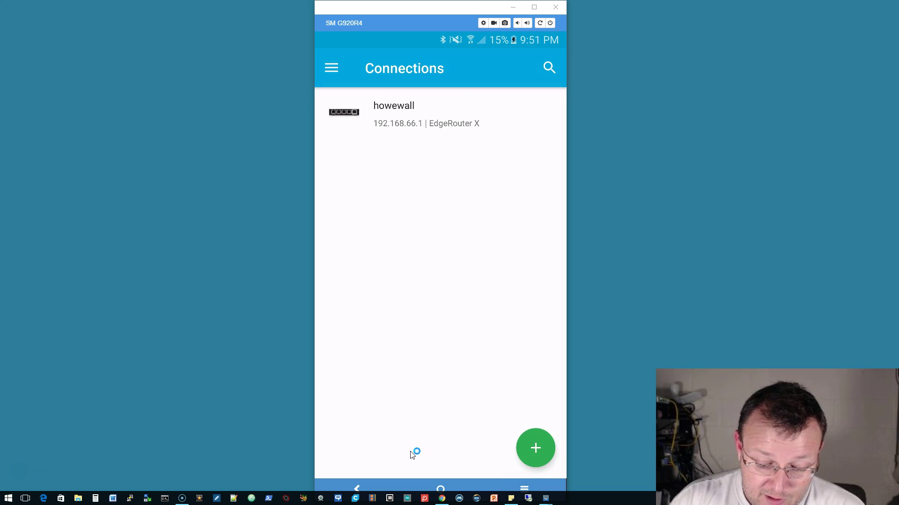
pyautogui.click(411, 454)
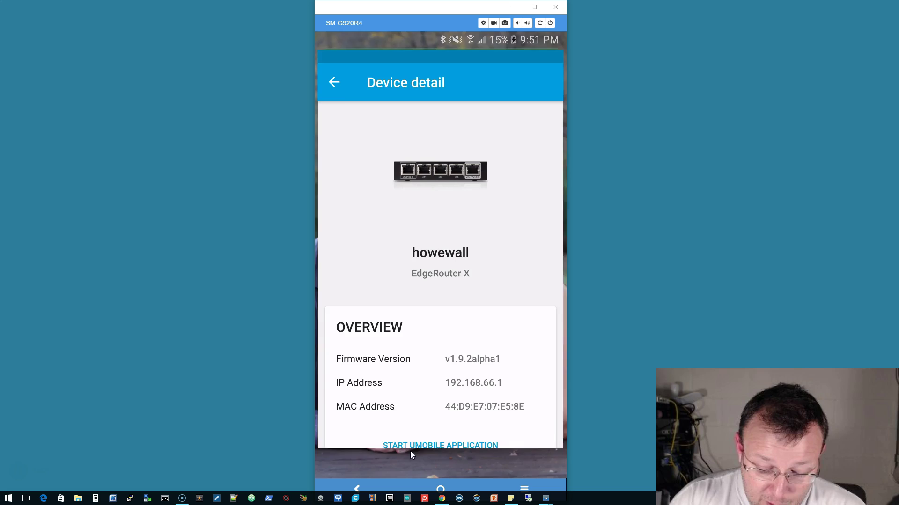
pyautogui.press('Escape')
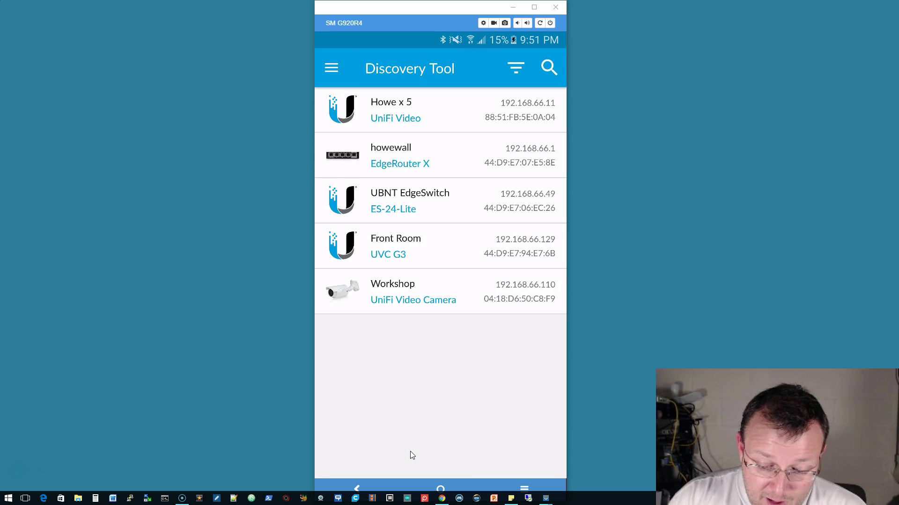